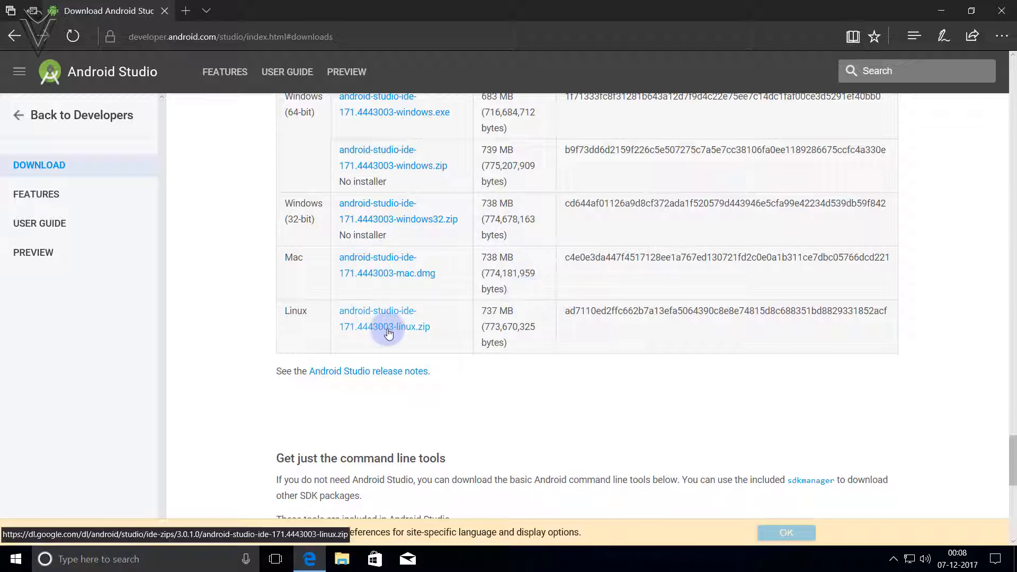
# Download Android Studio 3.0.1 for Windows and run the downloaded installer, allowing it to make changes to the device.
pyautogui.scroll(5, 391, 334)
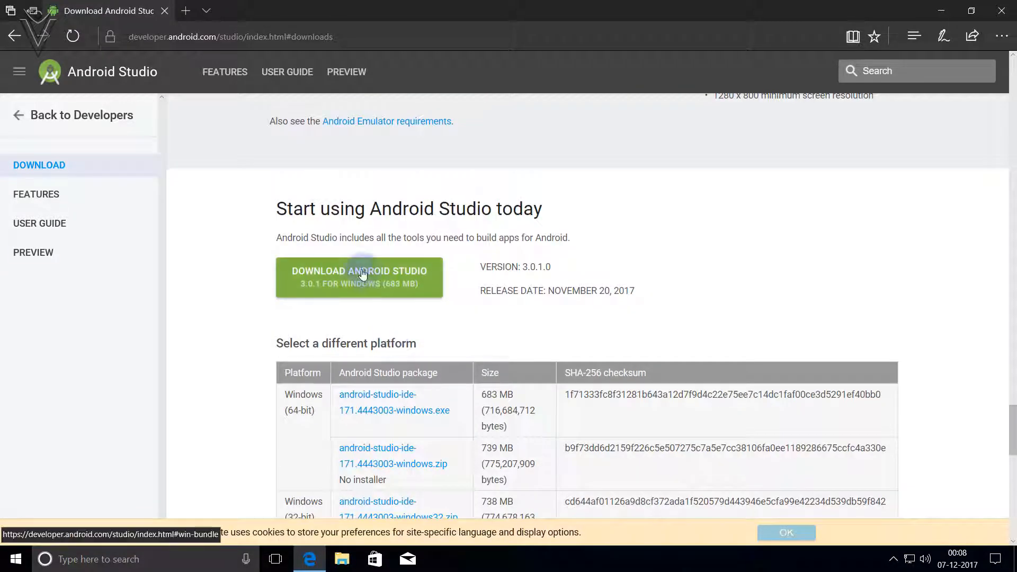
pyautogui.click(343, 271)
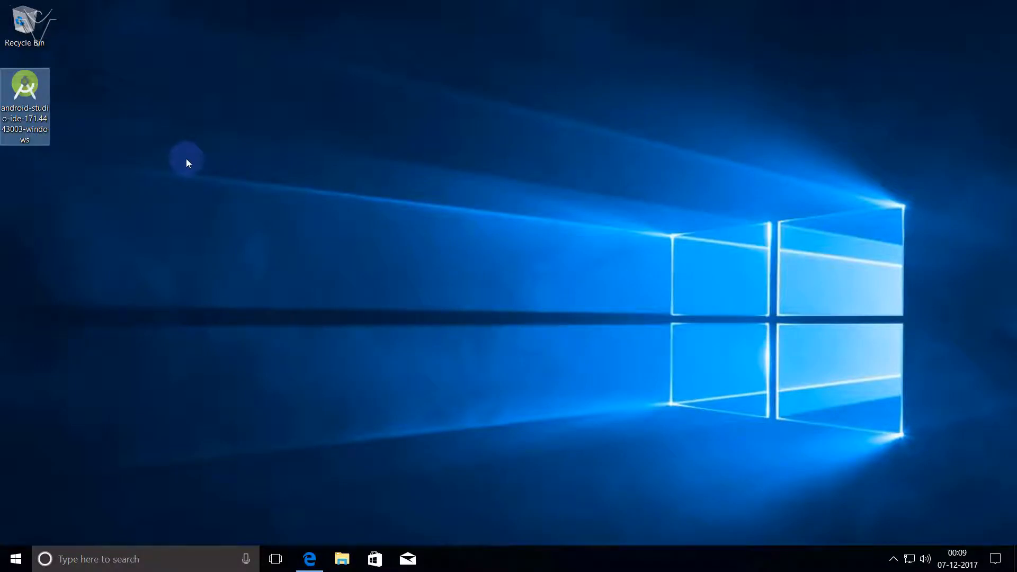
pyautogui.doubleClick(21, 126)
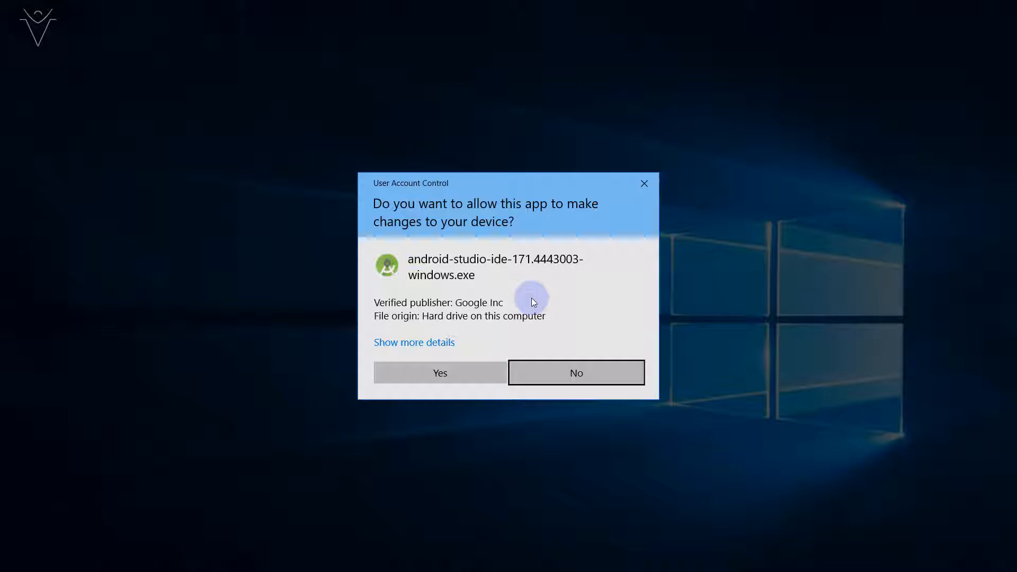
pyautogui.click(446, 373)
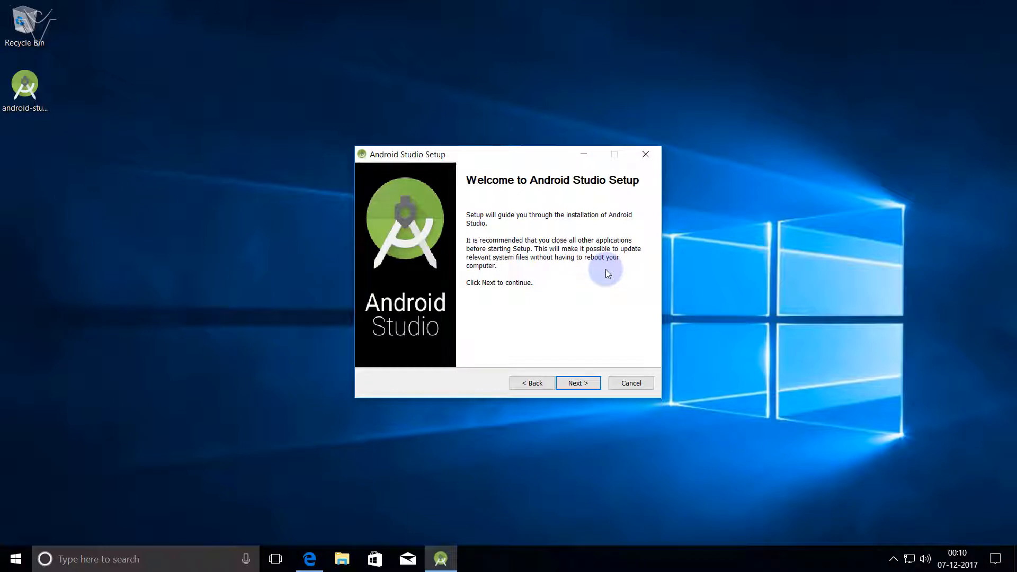
# Keep the Android Studio and Android Virtual Device components and accept C:\Program Files\Android\Android Studio as the installation location.
pyautogui.click(571, 389)
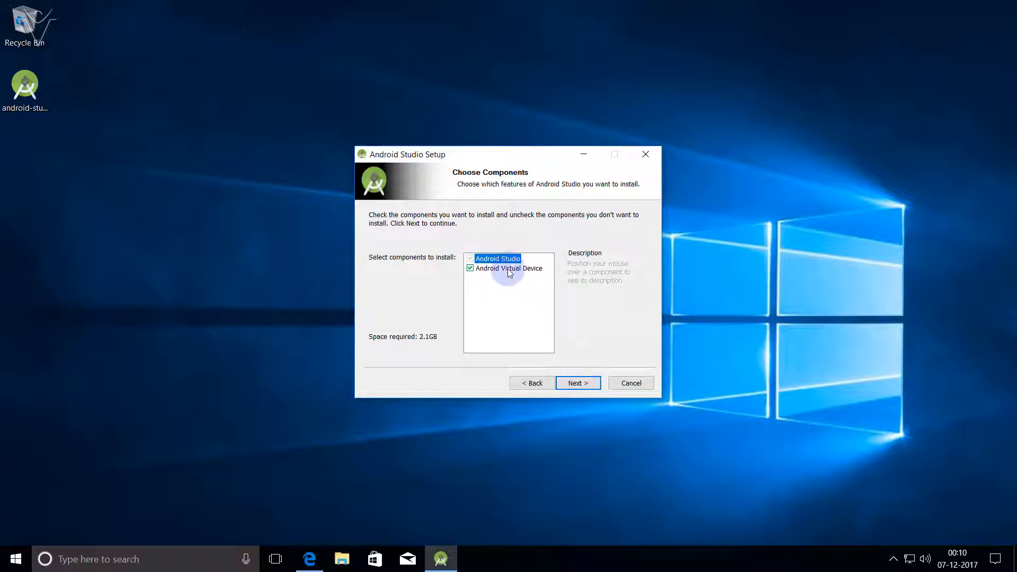
pyautogui.click(587, 382)
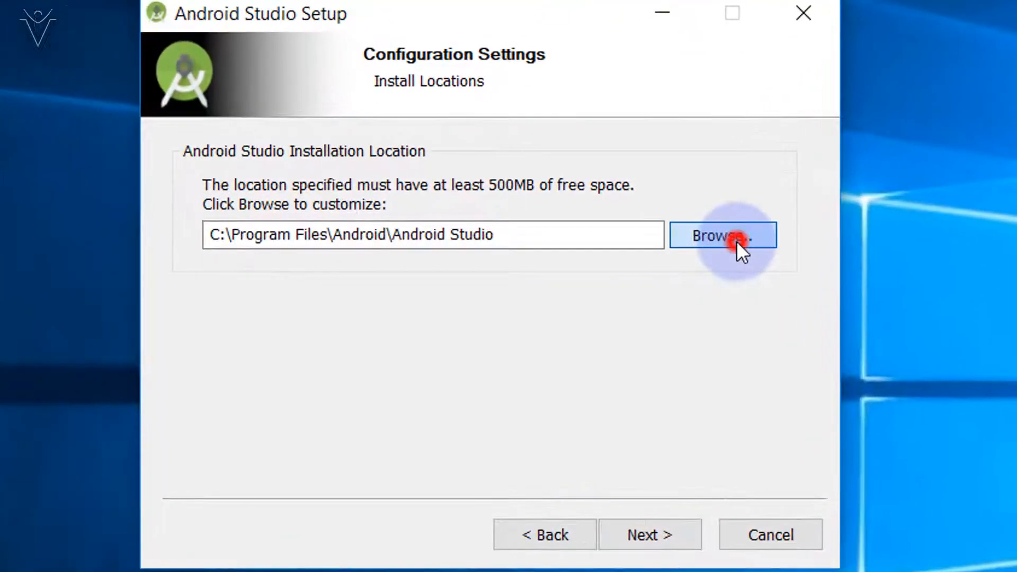
pyautogui.click(615, 254)
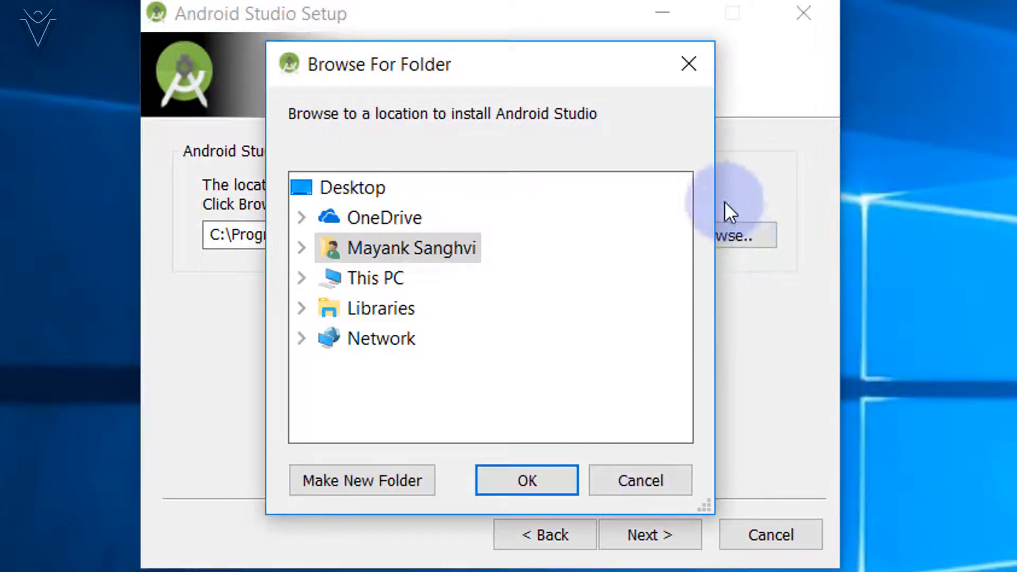
pyautogui.click(697, 75)
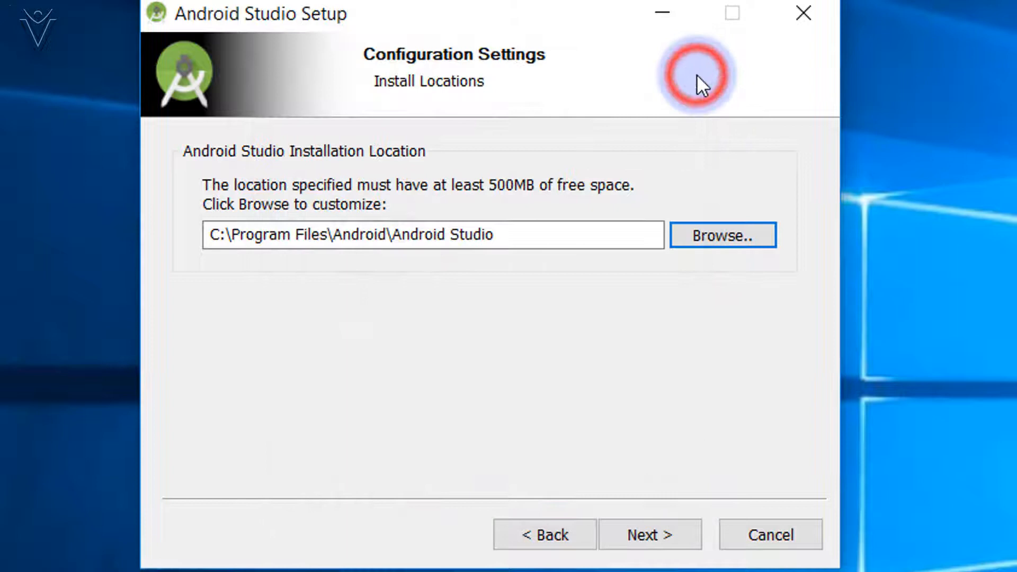
pyautogui.click(550, 235)
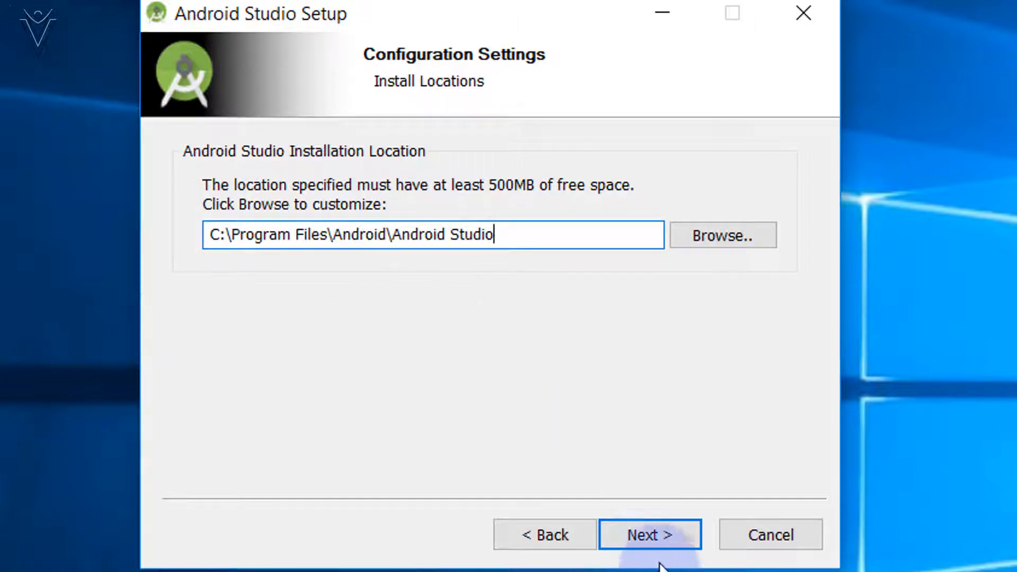
pyautogui.click(640, 545)
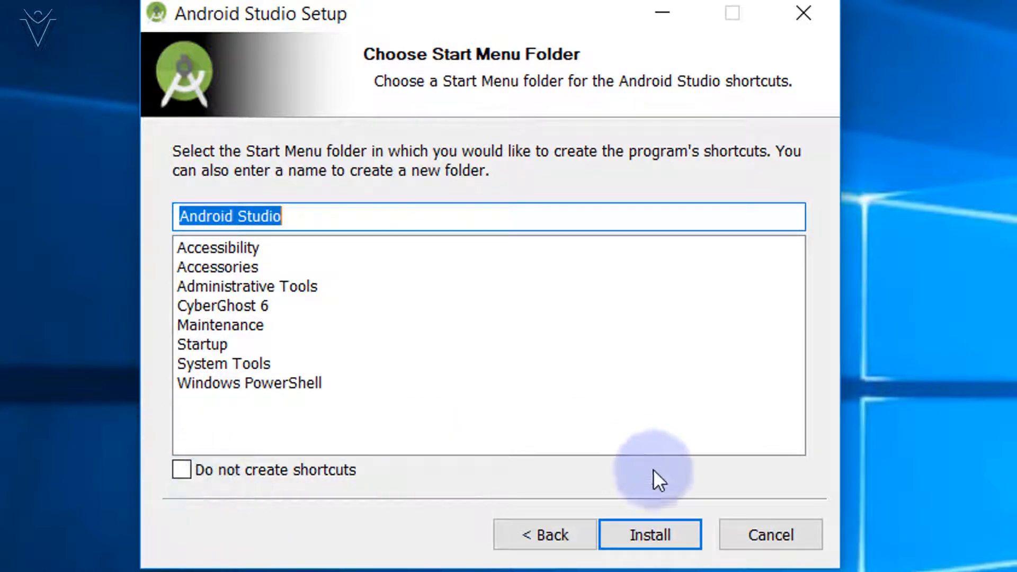
# Install with the Android Studio Start Menu folder and details shown, and finish setup with Start Android Studio enabled.
pyautogui.click(662, 533)
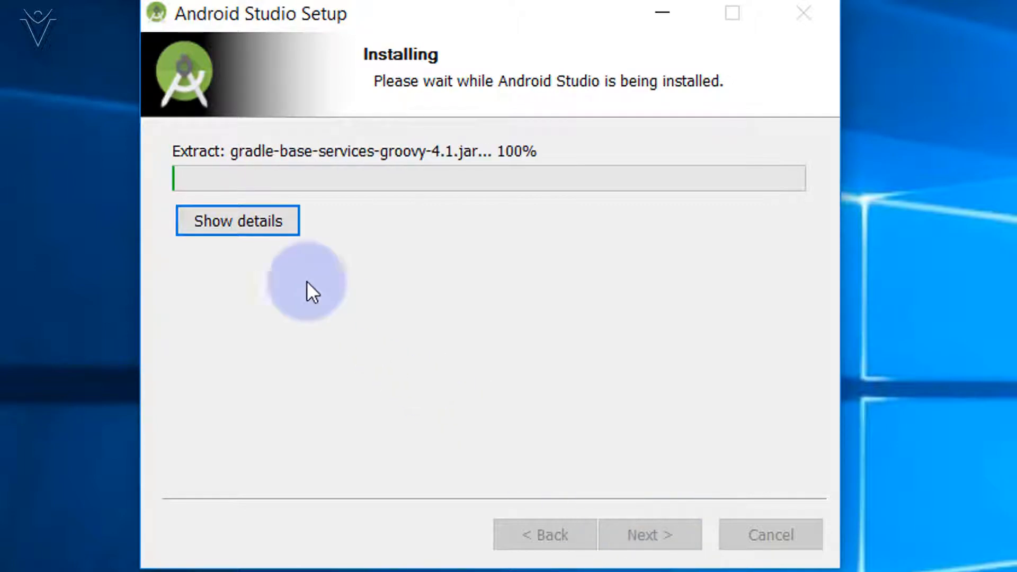
pyautogui.click(254, 222)
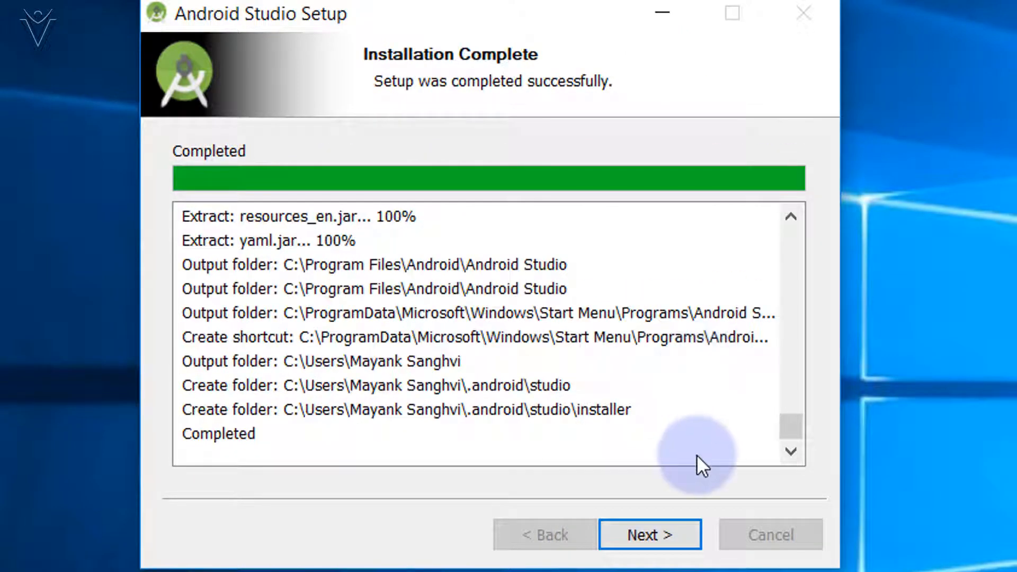
pyautogui.click(674, 533)
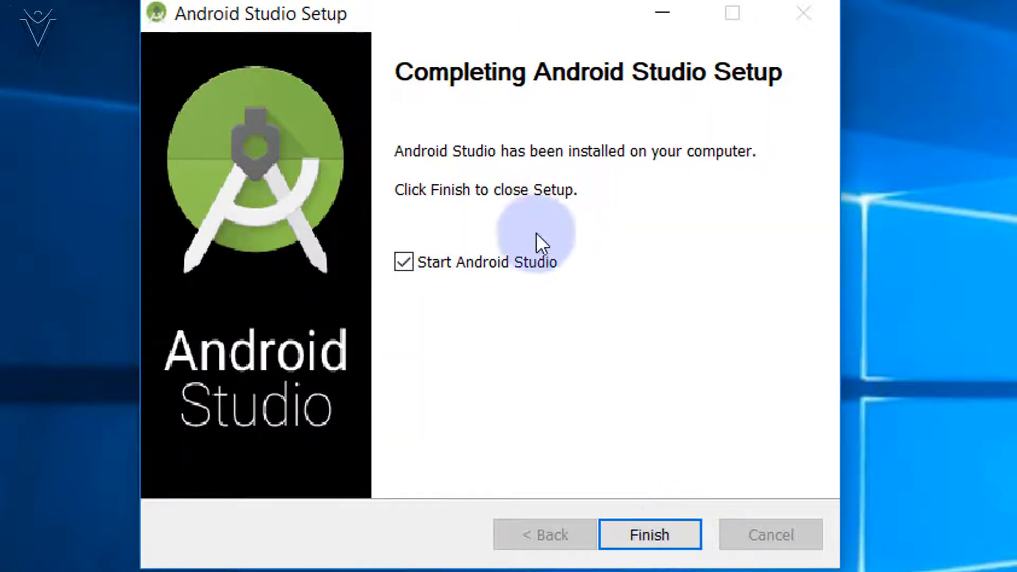
pyautogui.click(668, 545)
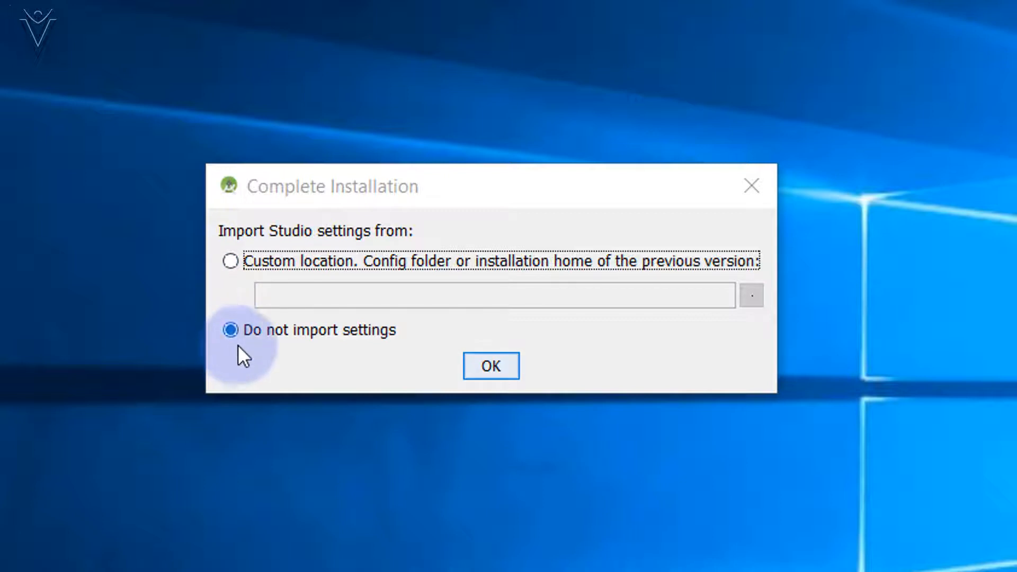
# Continue without importing previous settings and choose the Custom install type in the setup wizard.
pyautogui.click(484, 355)
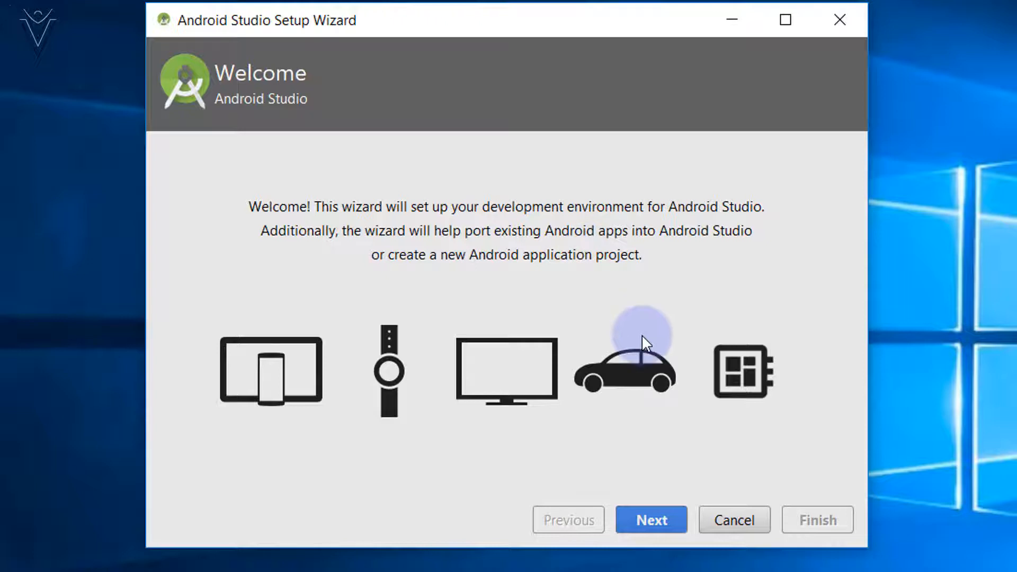
pyautogui.click(652, 520)
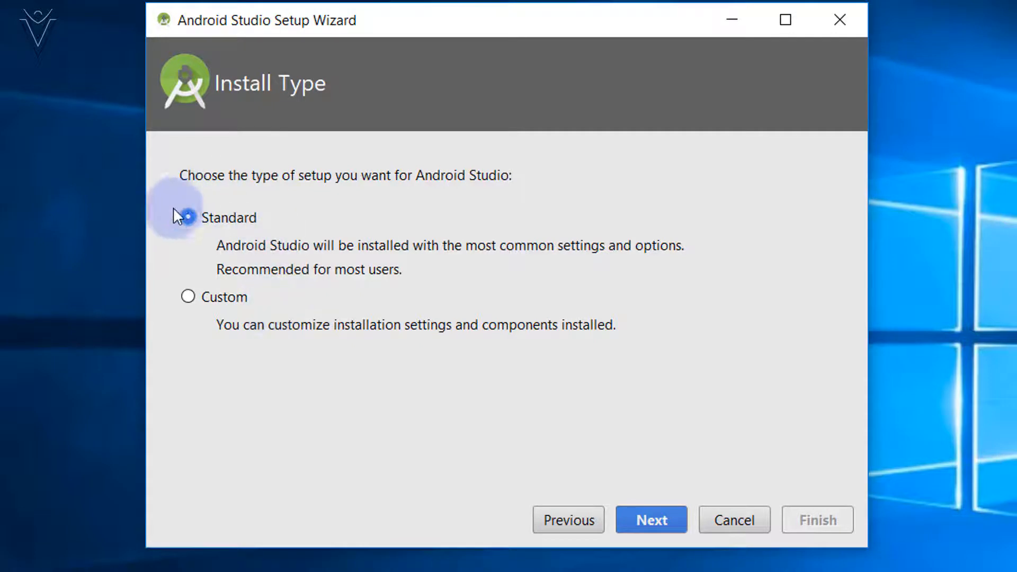
pyautogui.click(185, 296)
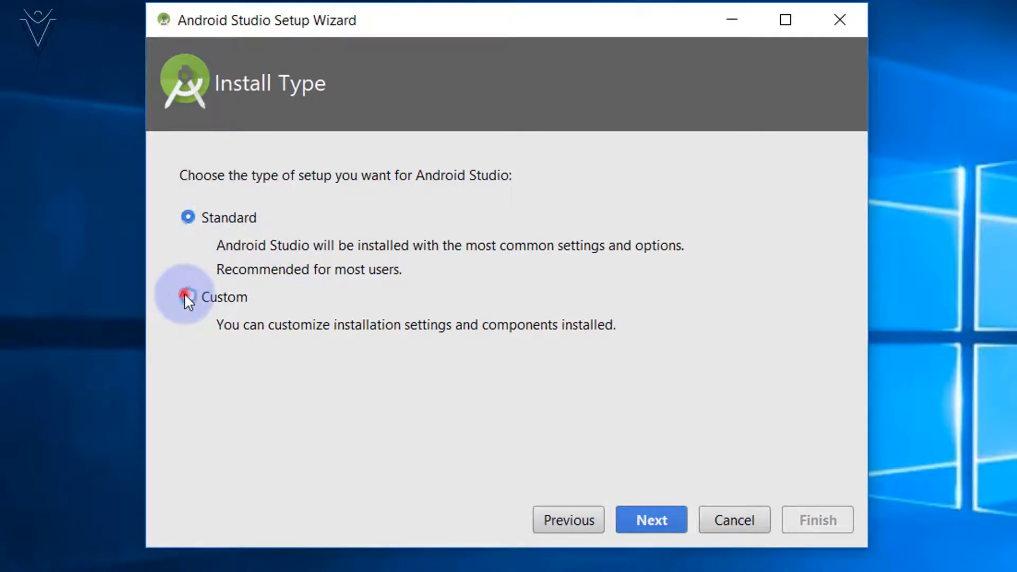
pyautogui.click(635, 507)
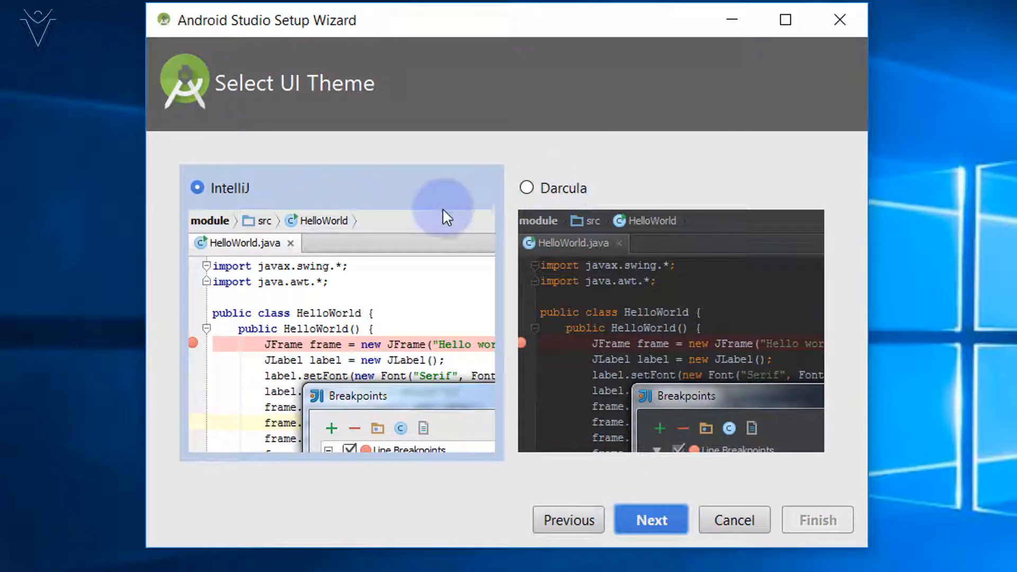
# Preview the Darcula theme, but continue with IntelliJ as the UI theme.
pyautogui.click(580, 187)
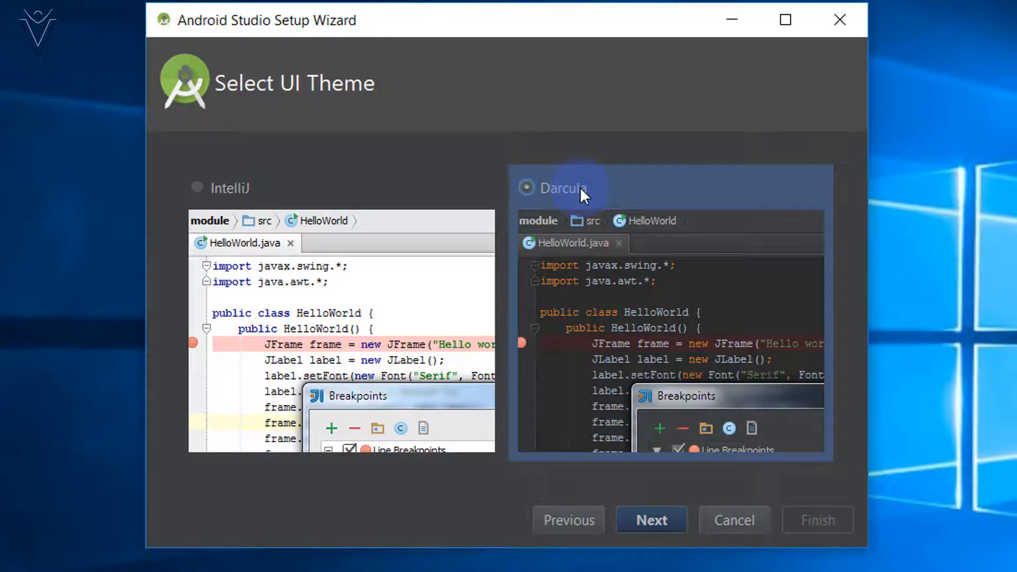
pyautogui.click(238, 190)
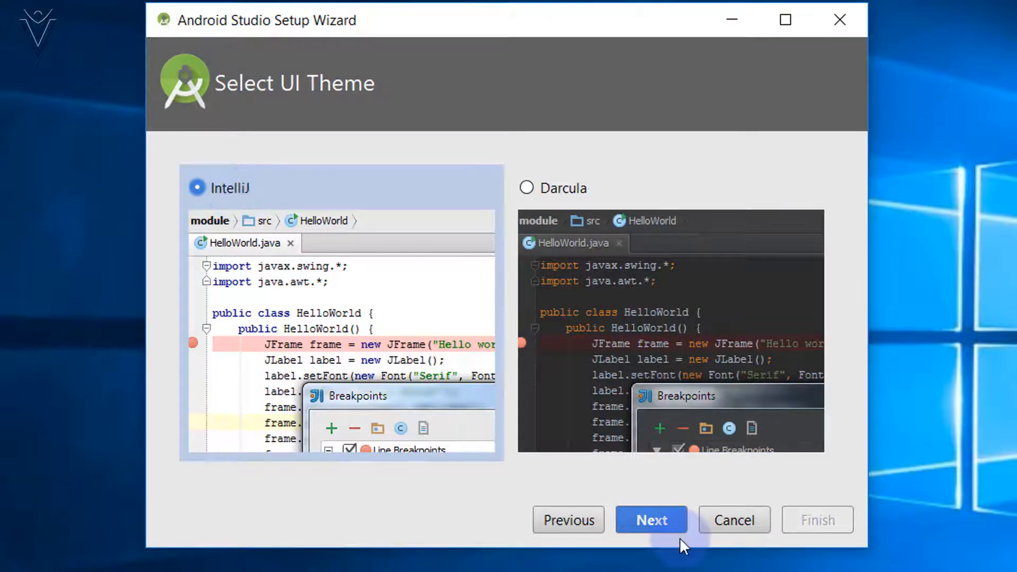
pyautogui.click(676, 525)
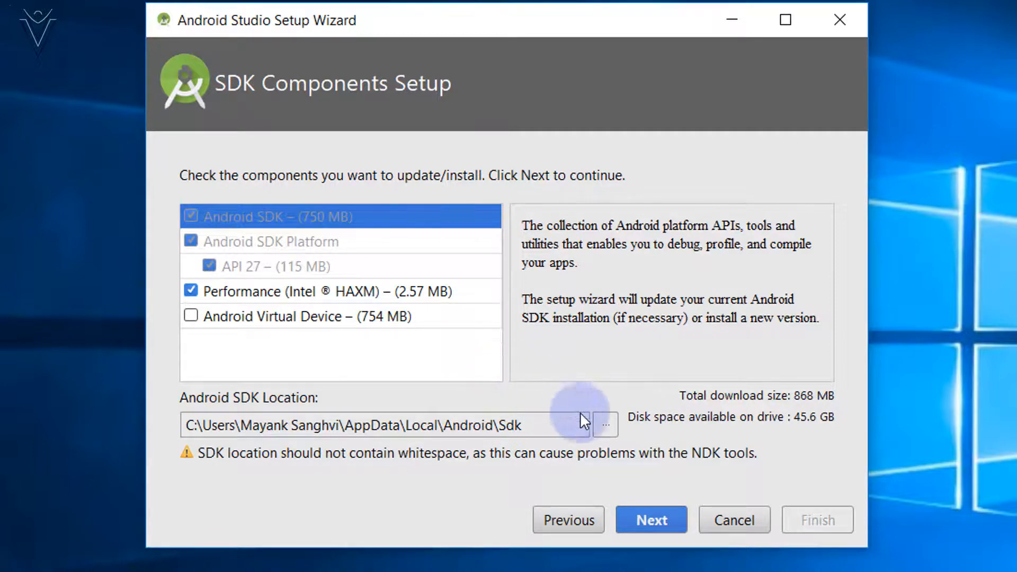
# Browse for the Android SDK install directory and create a folder named Android directly on the C:\ drive.
pyautogui.click(607, 427)
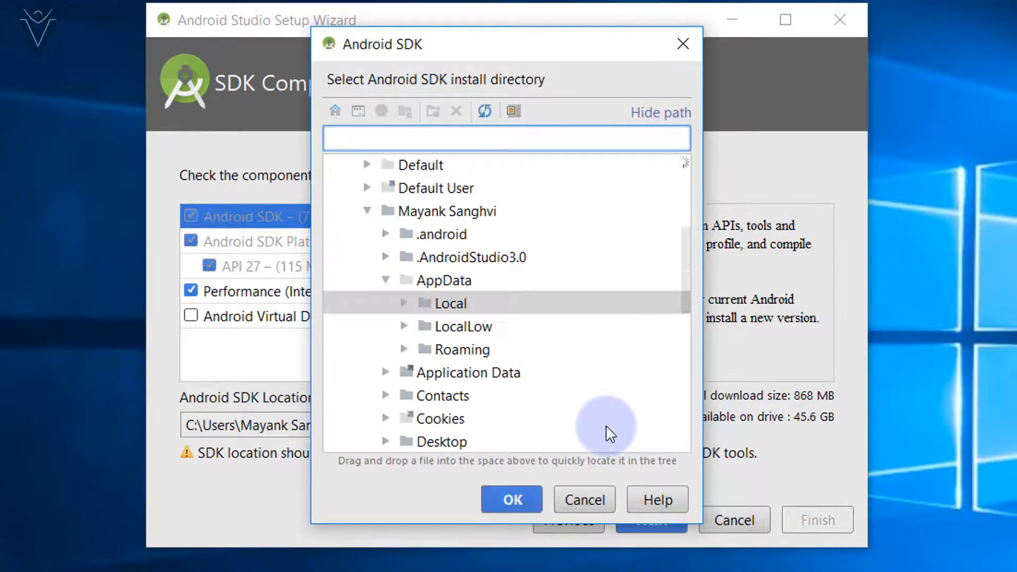
pyautogui.scroll(1, 453, 283)
pyautogui.scroll(4, 453, 287)
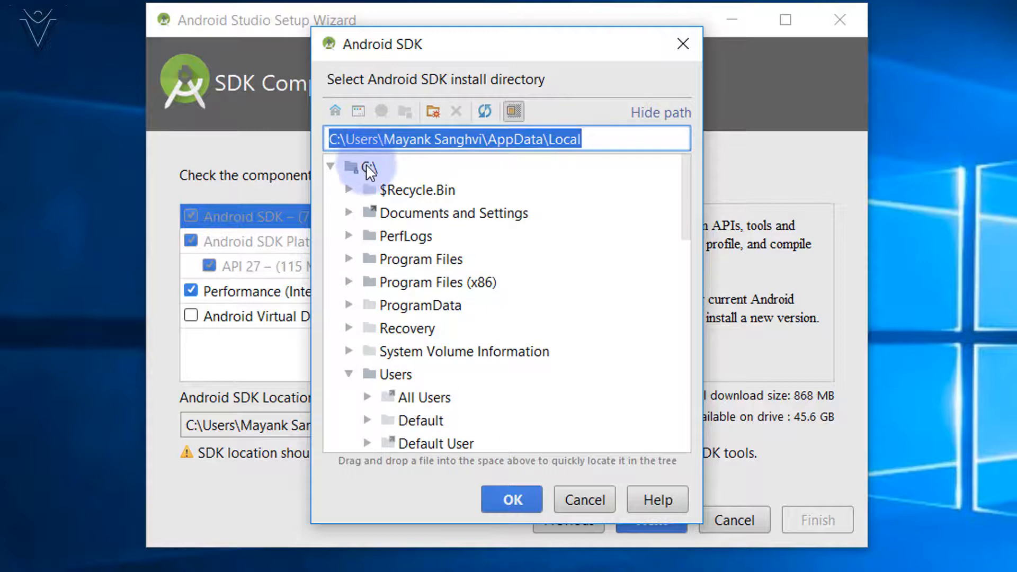
pyautogui.click(366, 164)
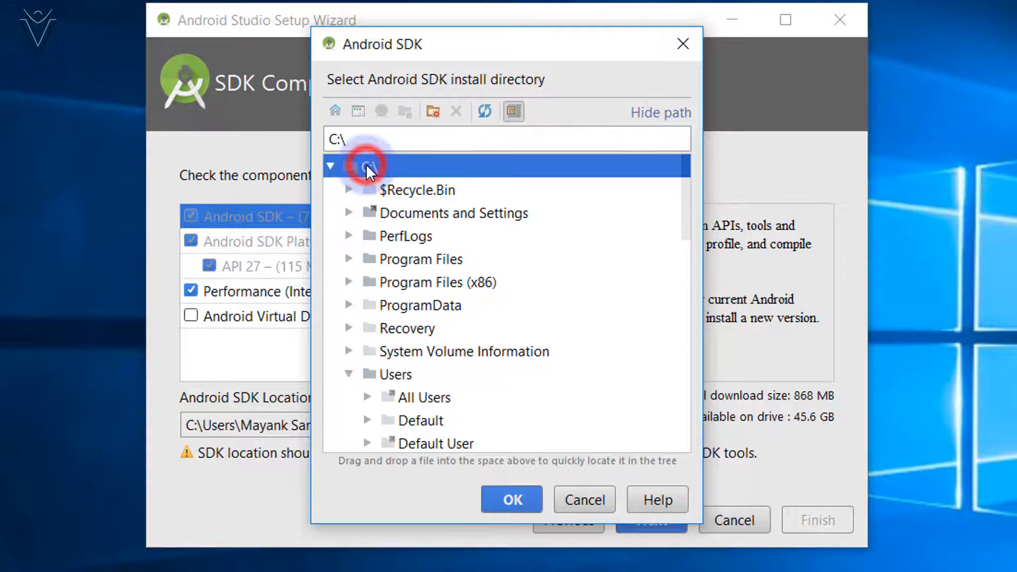
pyautogui.click(333, 166)
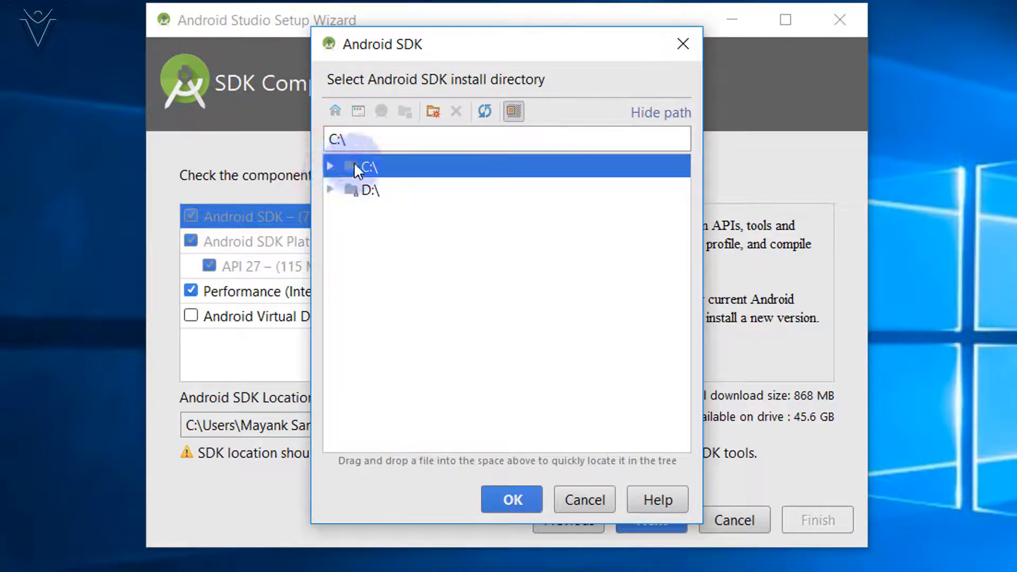
pyautogui.click(330, 167)
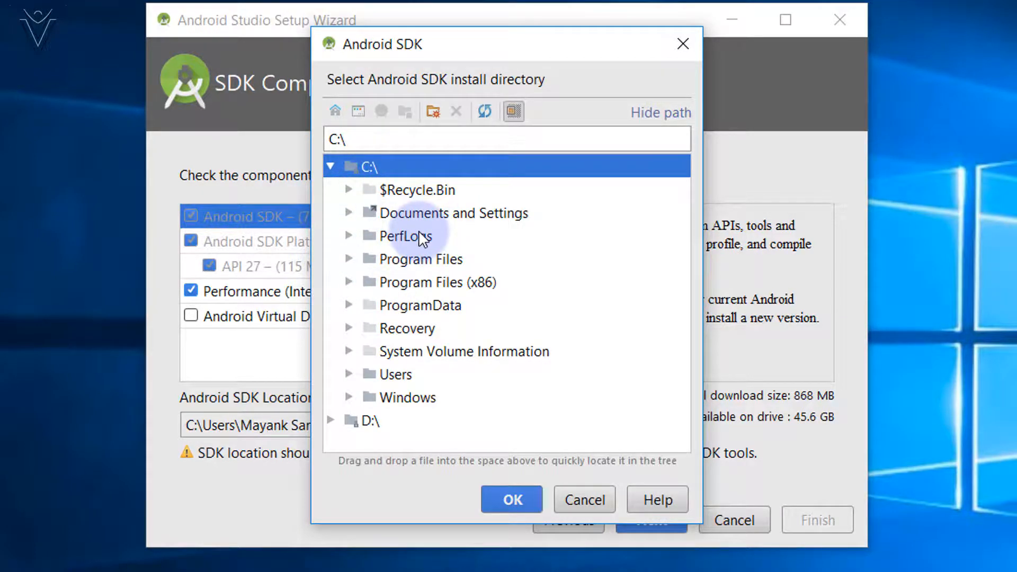
pyautogui.click(432, 111)
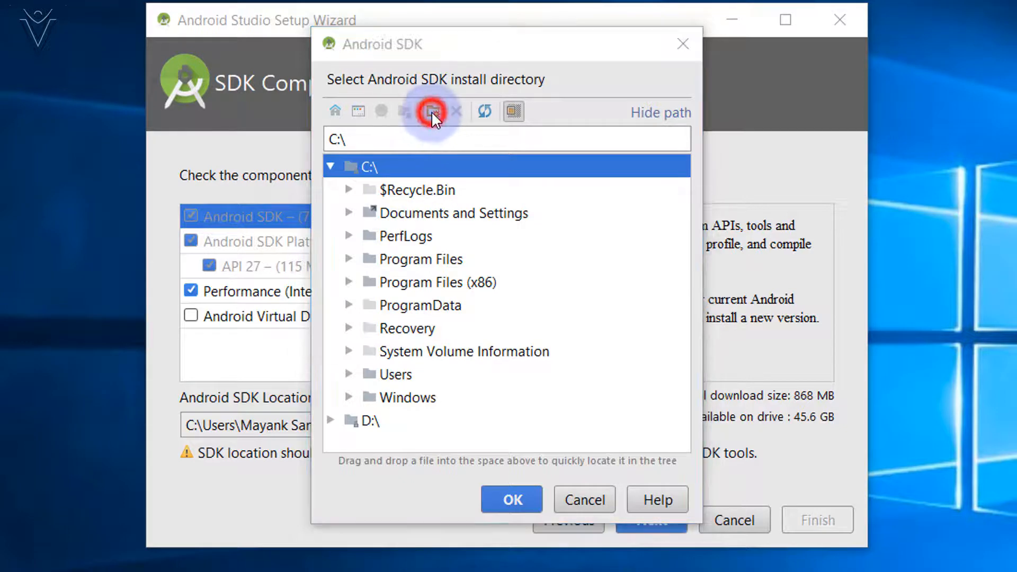
pyautogui.write('A')
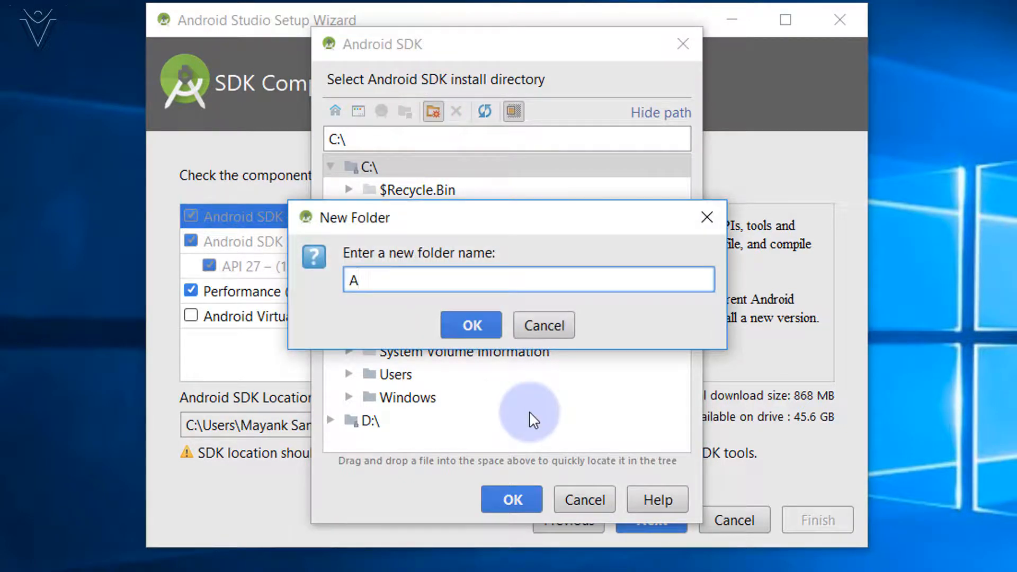
pyautogui.write('ndroid')
pyautogui.press('Return')
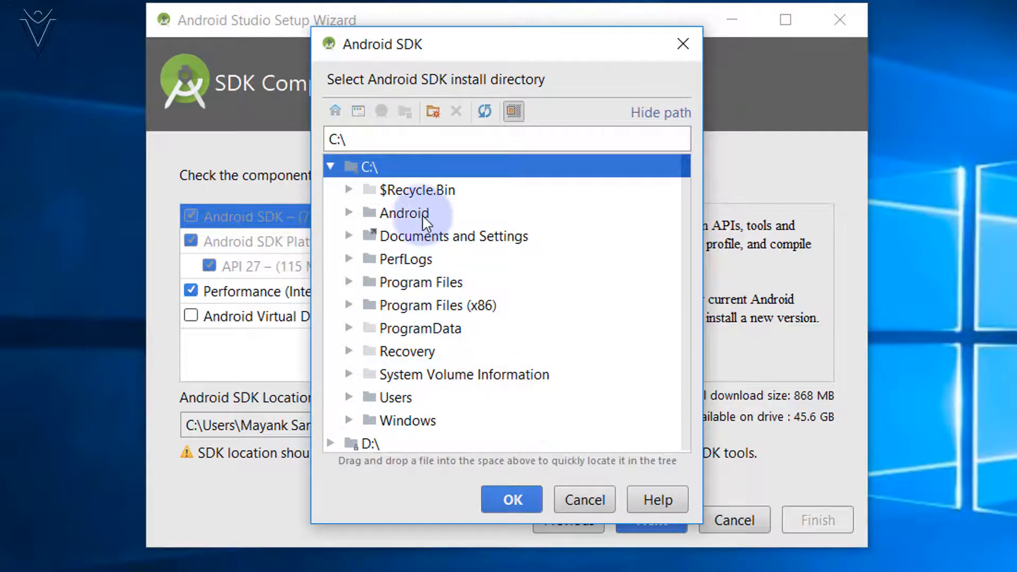
# Set C:\Android as the Android SDK location and accept the recommended emulator RAM allocation of 1,024 MiB.
pyautogui.click(421, 212)
pyautogui.click(514, 503)
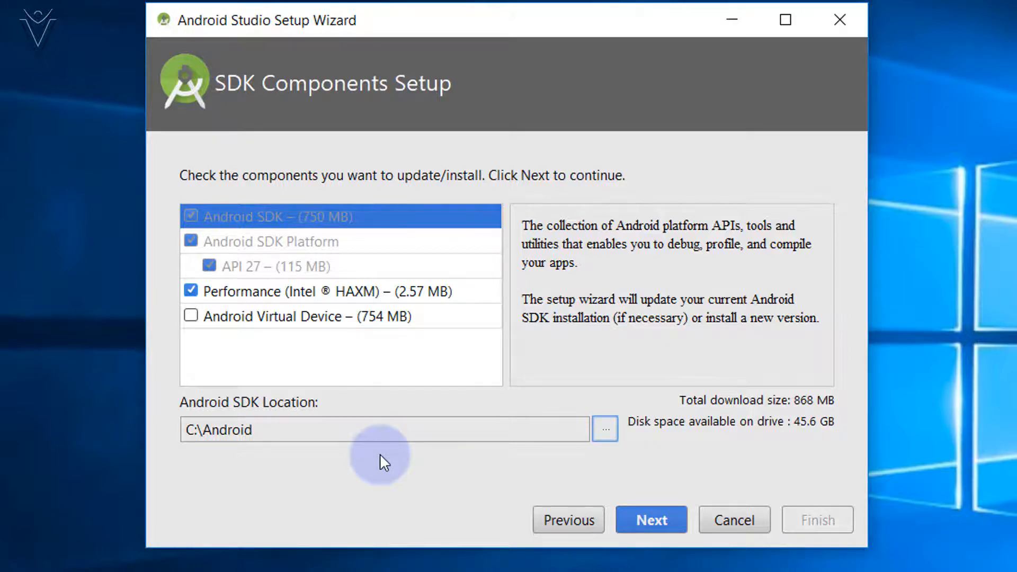
pyautogui.click(652, 522)
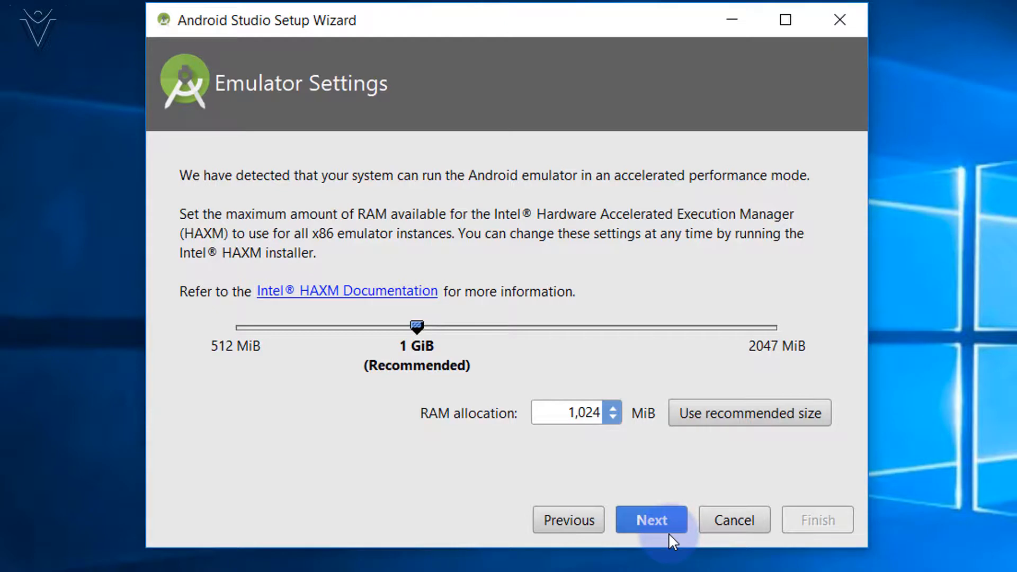
pyautogui.click(668, 522)
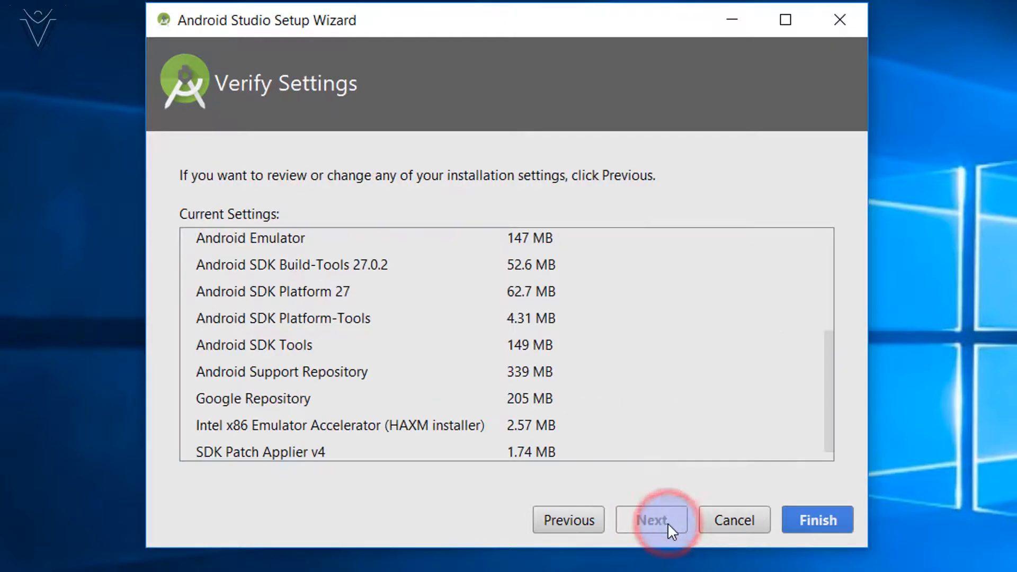
# Review the settings summary and download the SDK components with details shown, through to completing the setup wizard.
pyautogui.scroll(1, 649, 366)
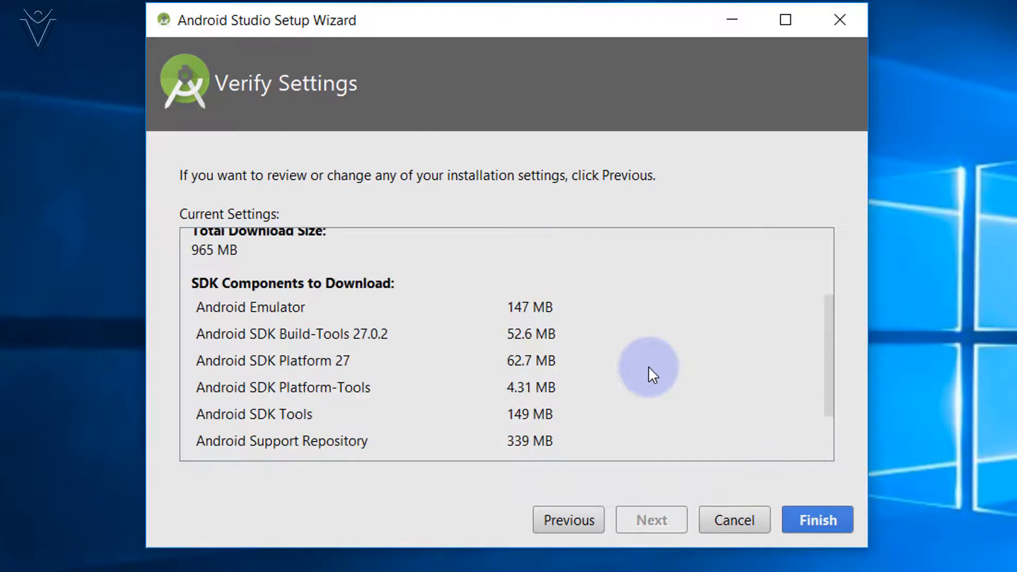
pyautogui.scroll(1, 648, 367)
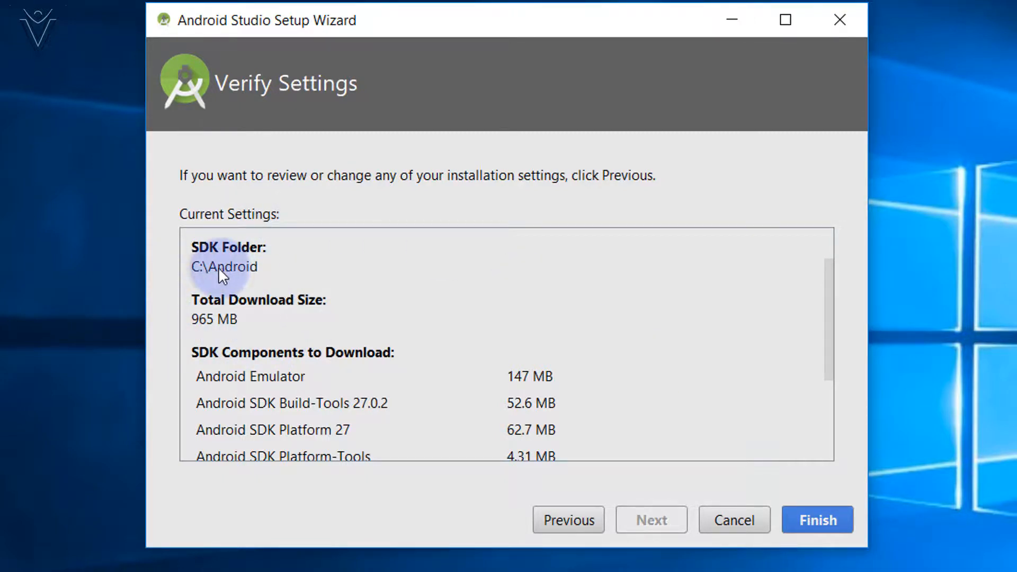
pyautogui.click(824, 509)
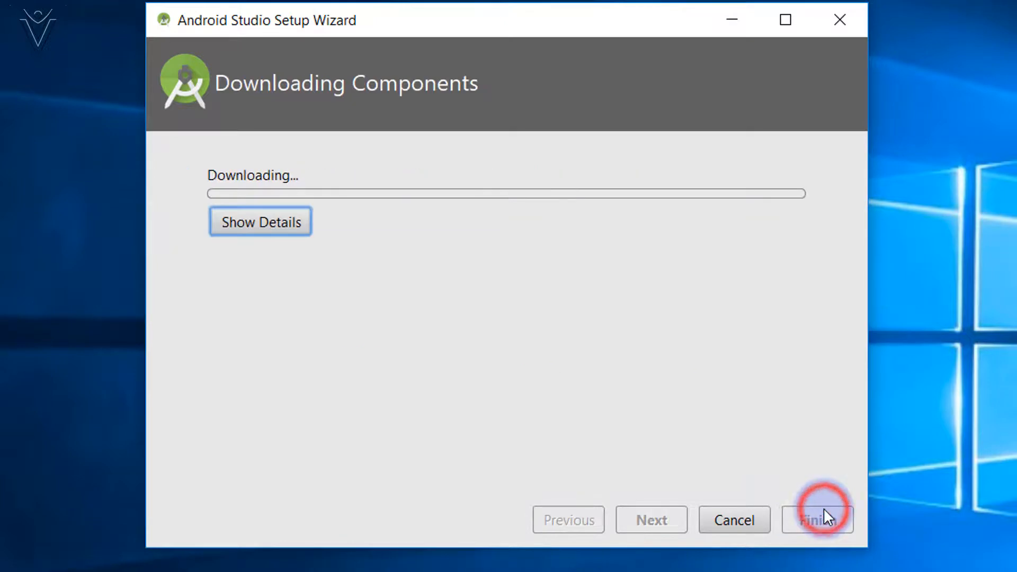
pyautogui.click(278, 209)
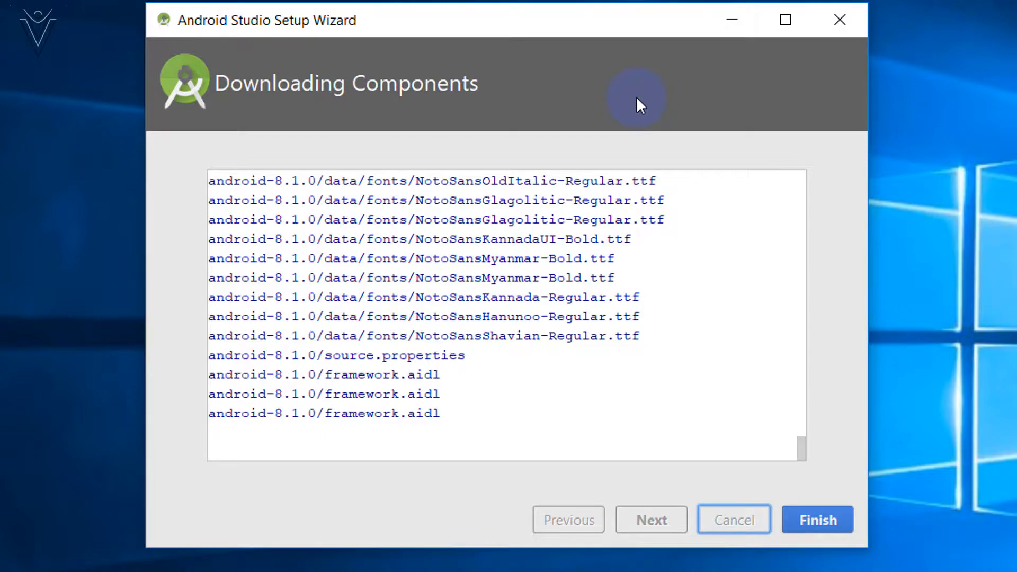
pyautogui.click(839, 507)
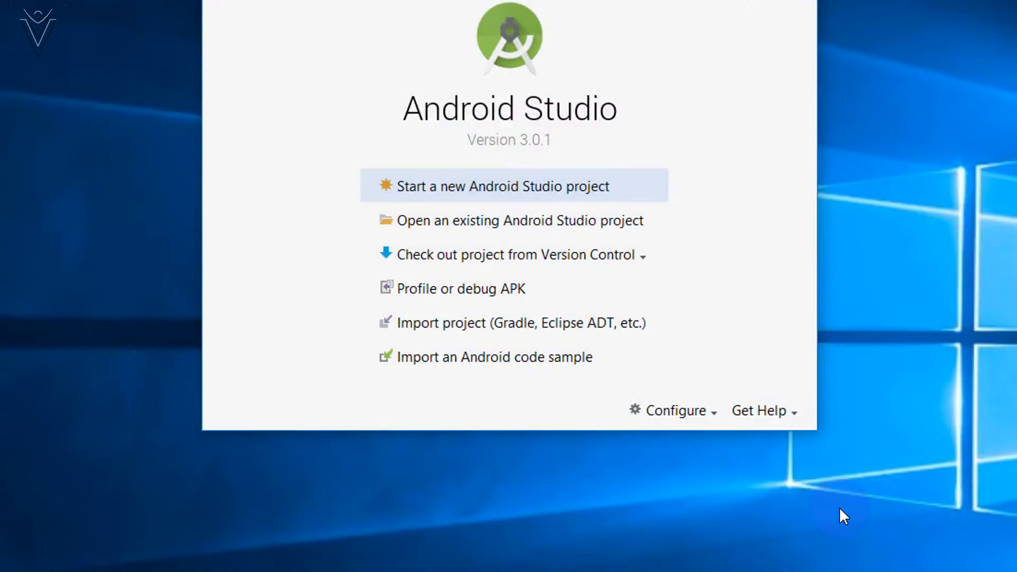